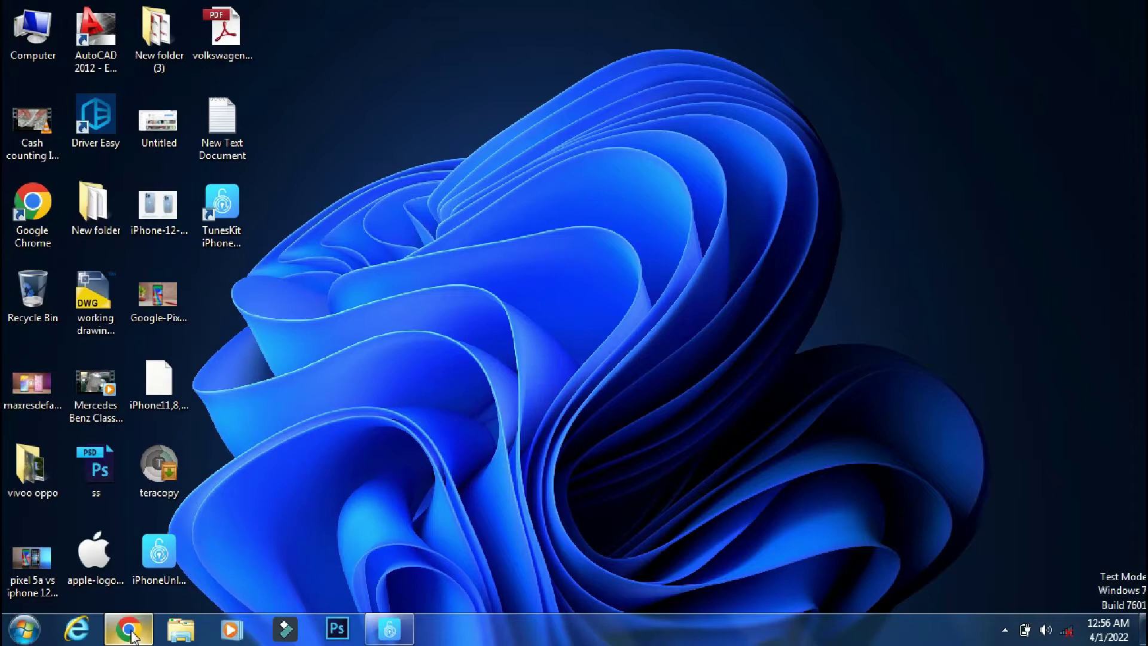
Bring up Chrome on the tuneskit.com/iphone-unlocker/ product page and select its web address.
left_click(129, 629)
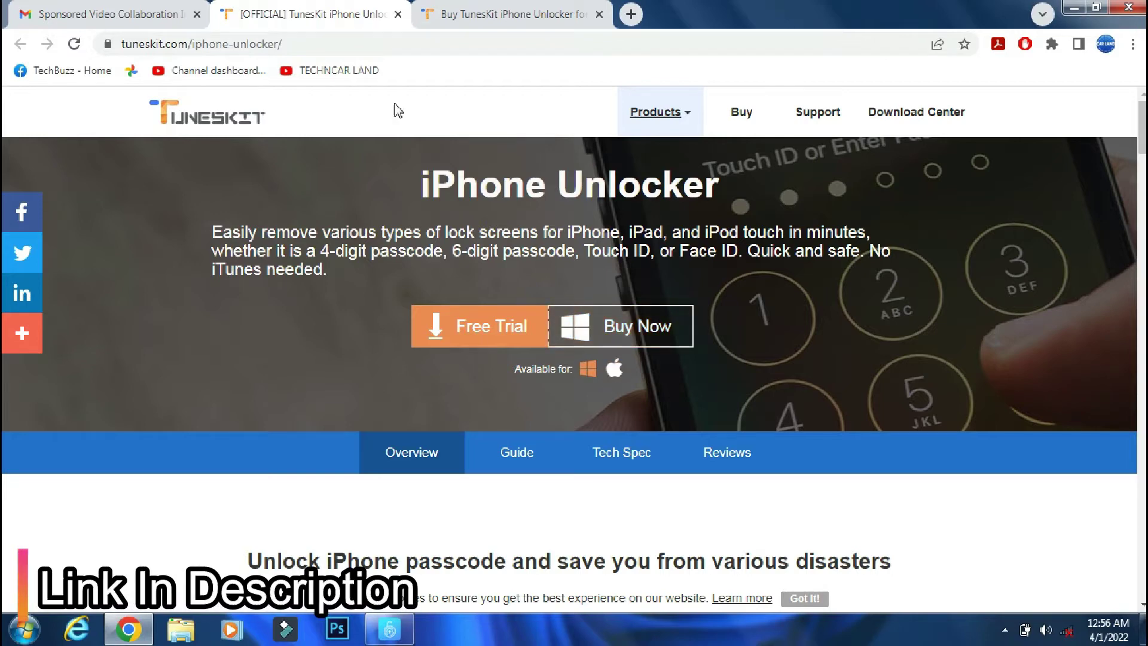
left_click(277, 48)
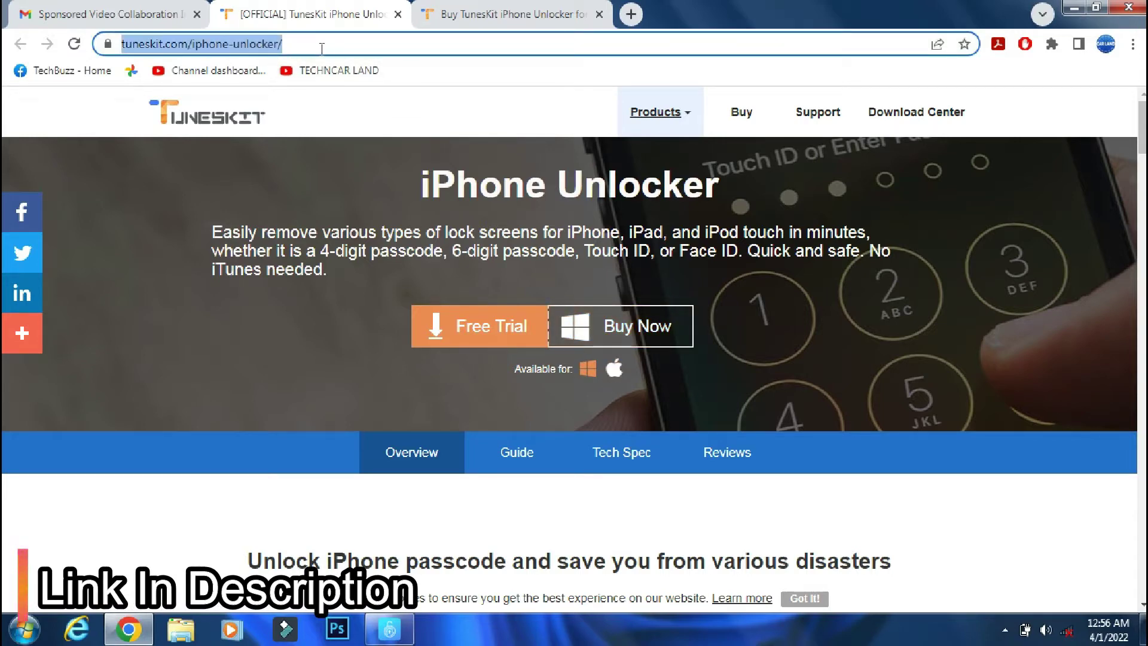
Minimize Chrome, restore the iPhone Unlocker window, and run Check for Updates from its menu.
left_click(1082, 8)
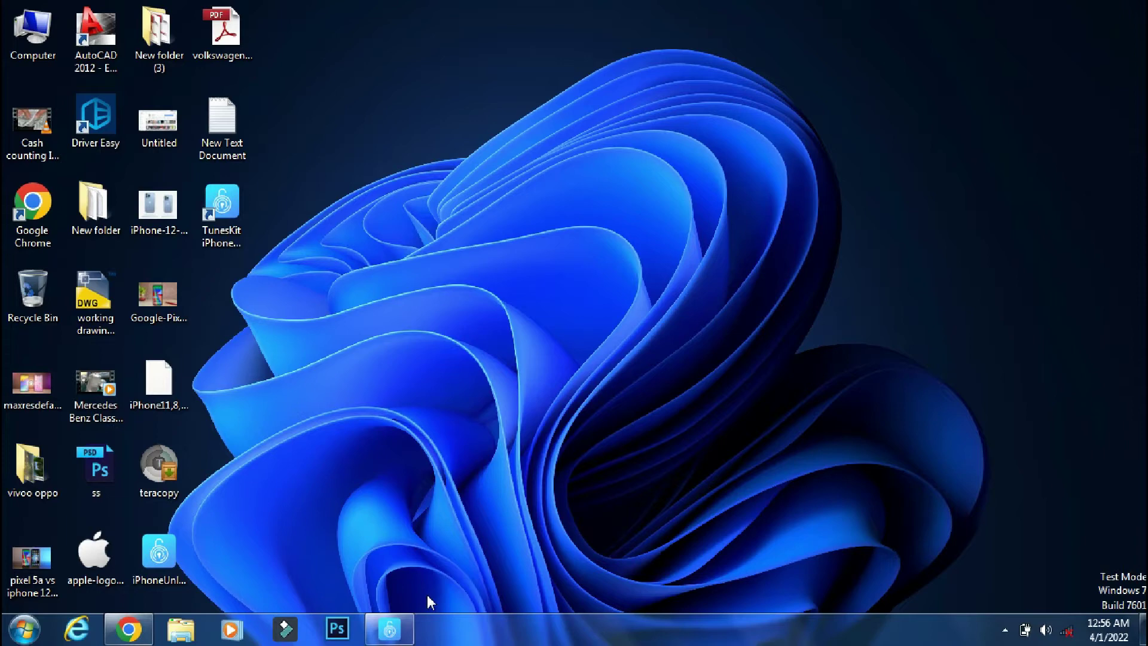
left_click(390, 628)
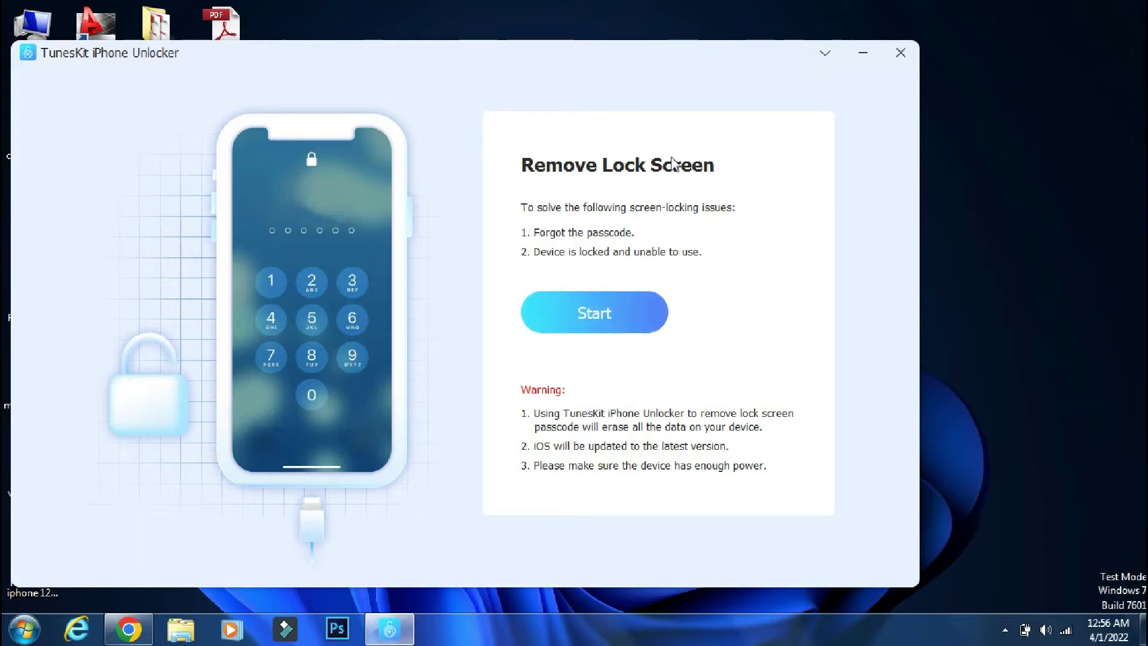
left_click(826, 53)
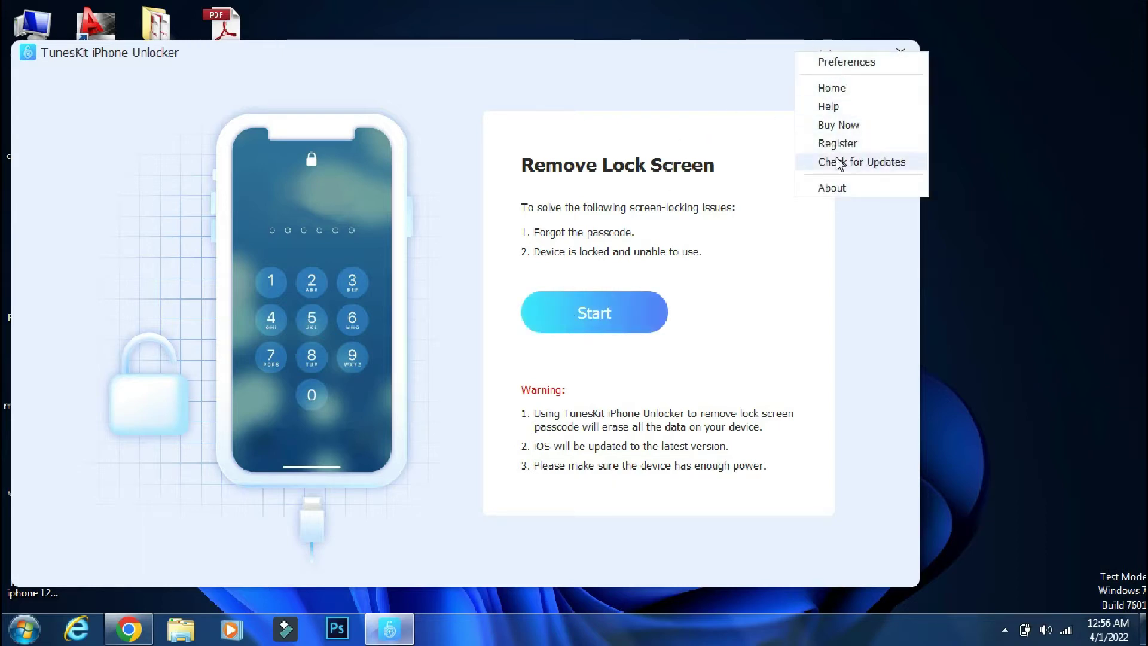
left_click(837, 161)
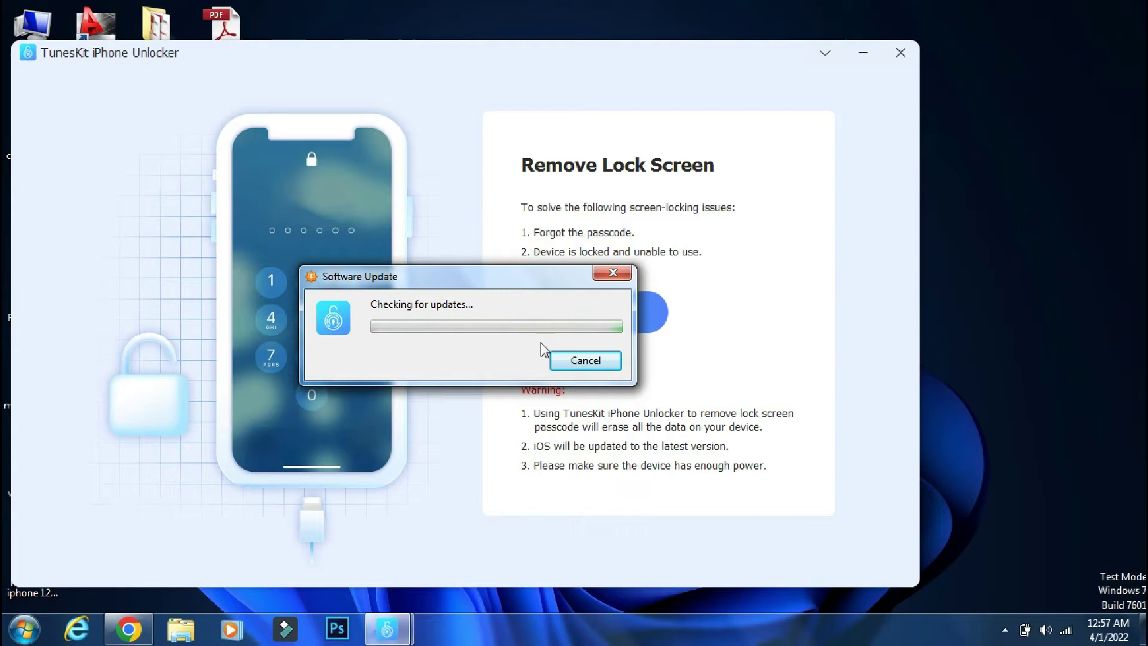
Dismiss the Software Update dialog and start removal to show the iPhone 8 & above DFU instructions.
left_click(563, 375)
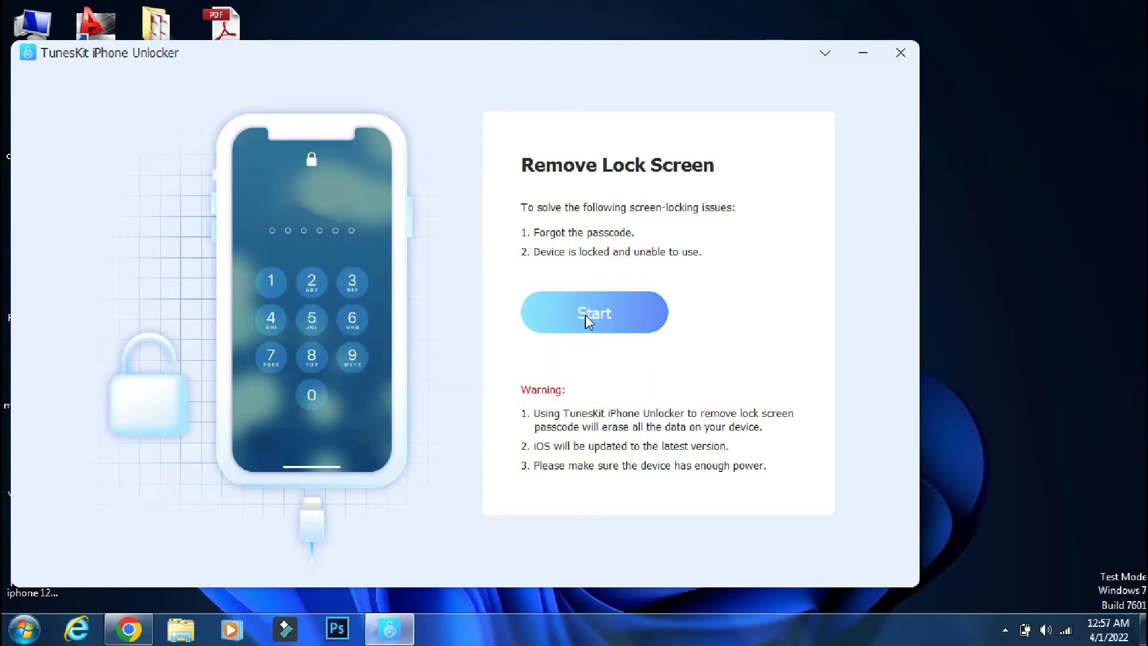
left_click(594, 314)
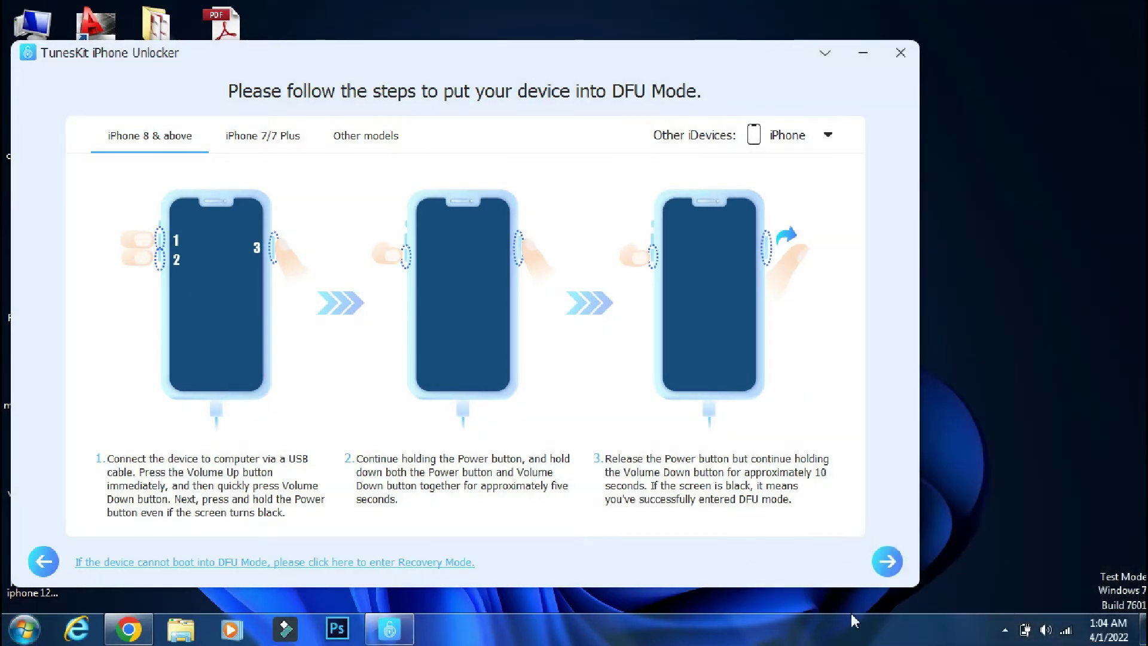
Move past the DFU instructions and load the iPhone 11 .ipsw firmware from the Desktop.
left_click(887, 560)
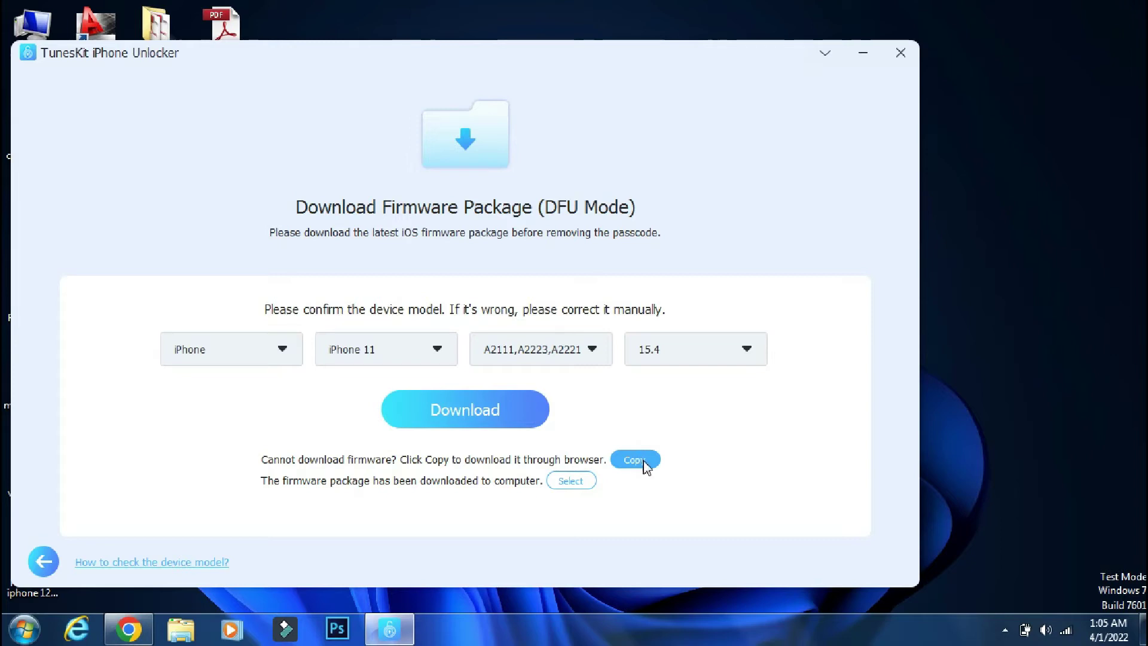
left_click(571, 480)
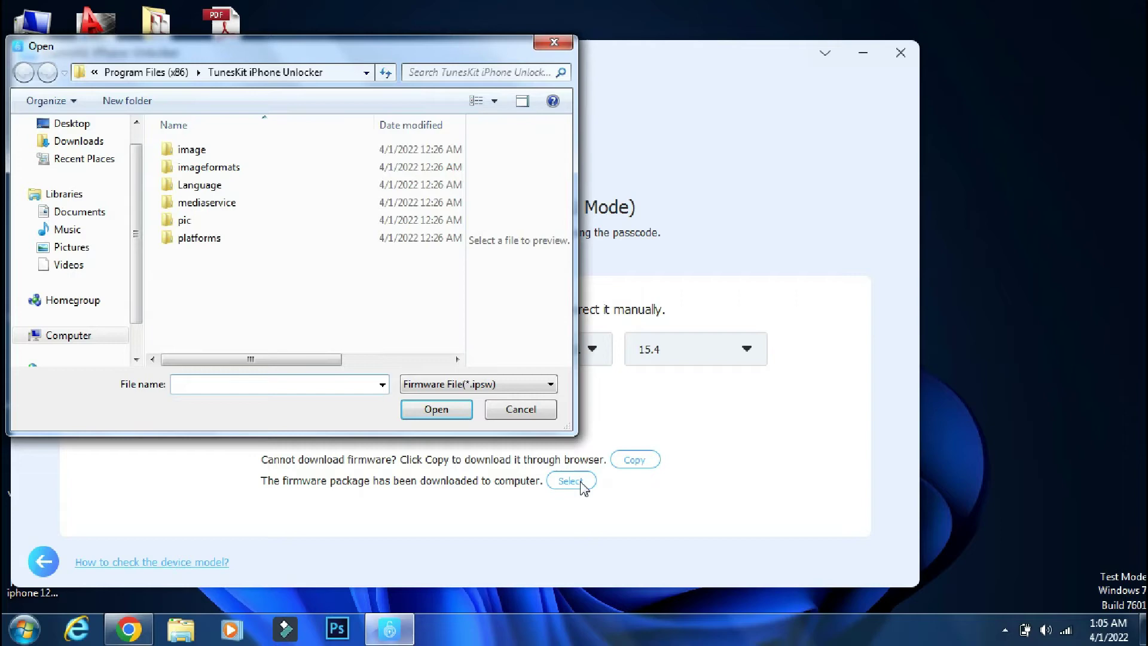
scroll(90, 149, "up", 1)
left_click(89, 149)
left_click_drag(461, 205, 458, 287)
left_click(328, 340)
left_click(431, 409)
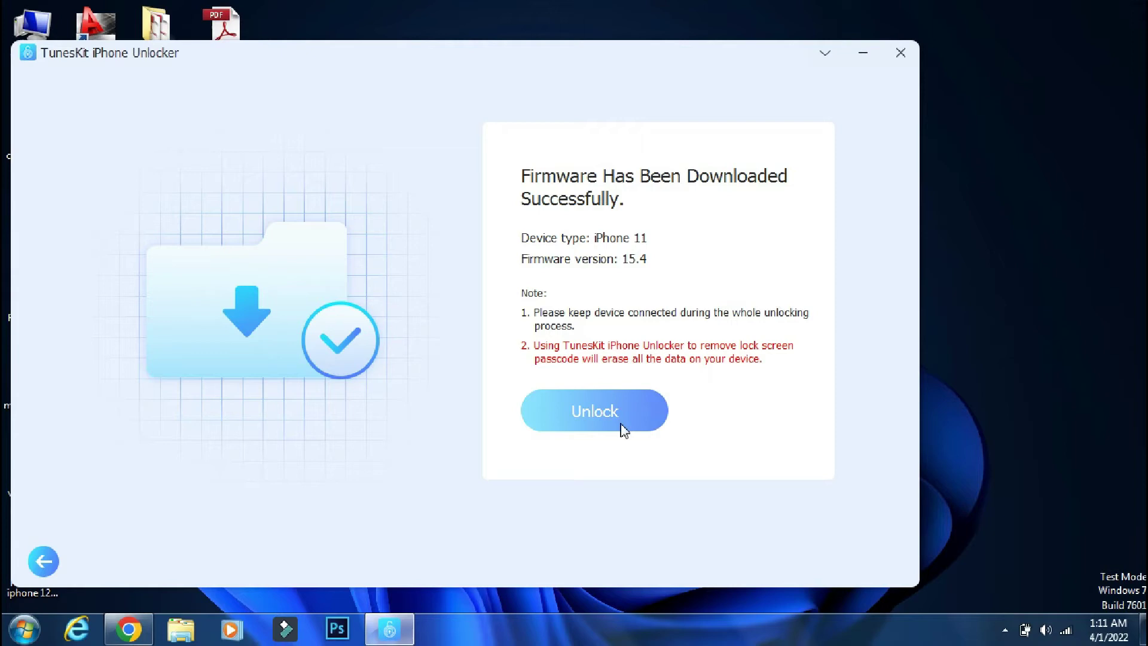
Unlock the iPhone 11, confirming that all its data will be erased.
left_click(595, 412)
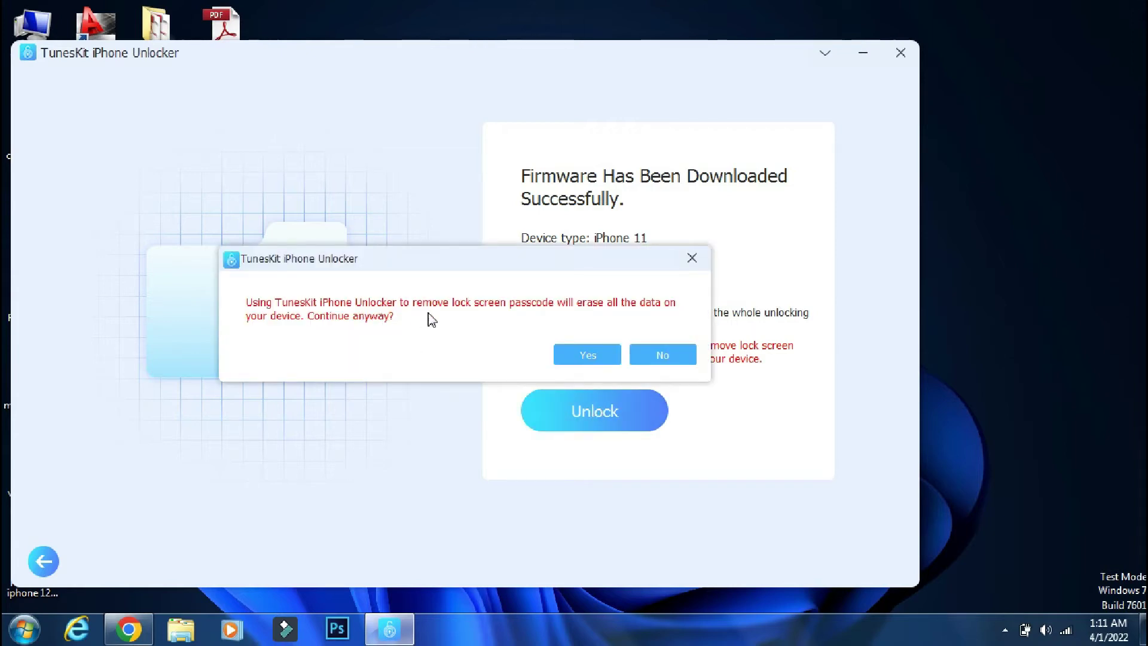
left_click(587, 357)
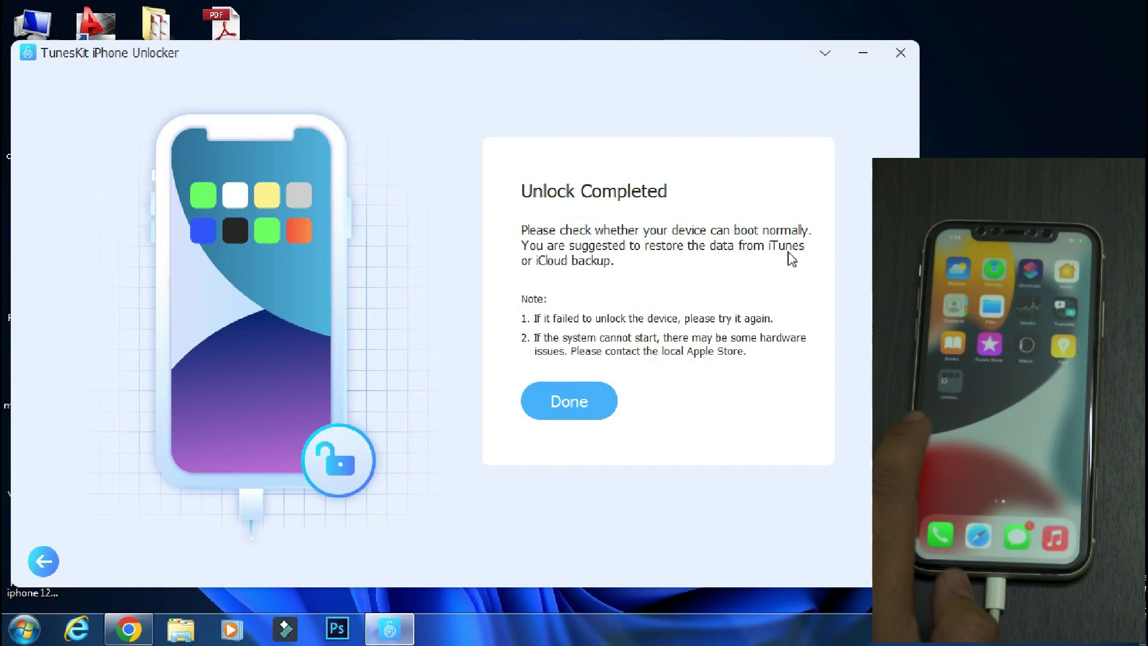
Finish the unlock, then highlight the product page title and web address in Chrome.
left_click(548, 401)
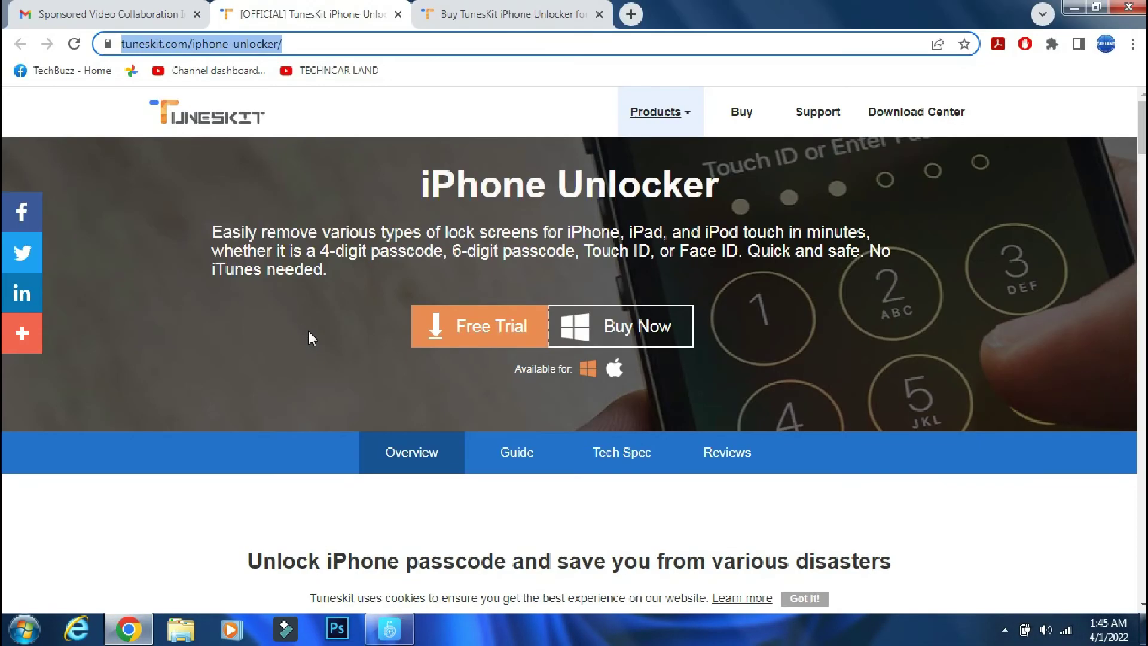
left_click_drag(418, 185, 729, 189)
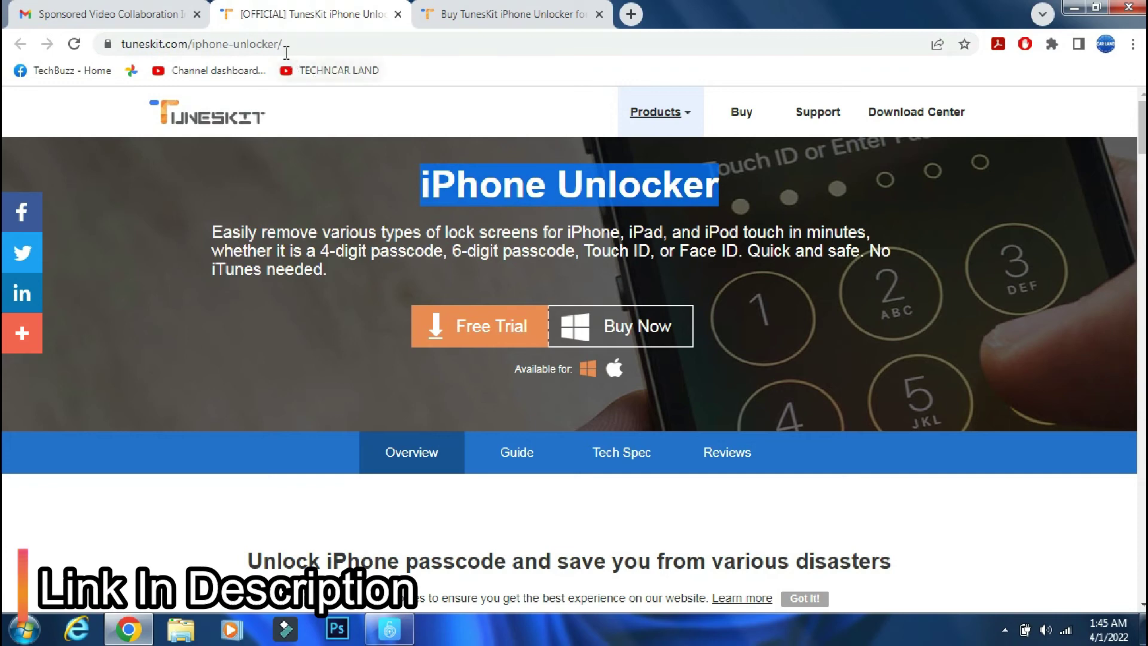
left_click(247, 48)
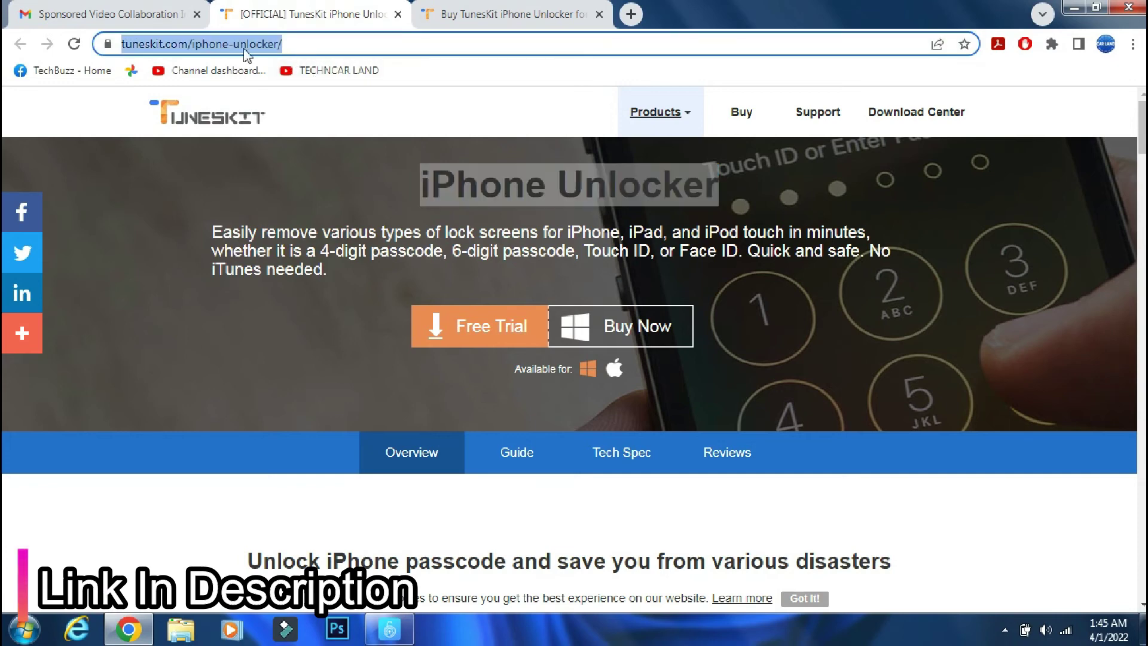
Review the license prices on the Buy TunesKit iPhone Unlocker page.
left_click(494, 20)
scroll(471, 328, "down", 3)
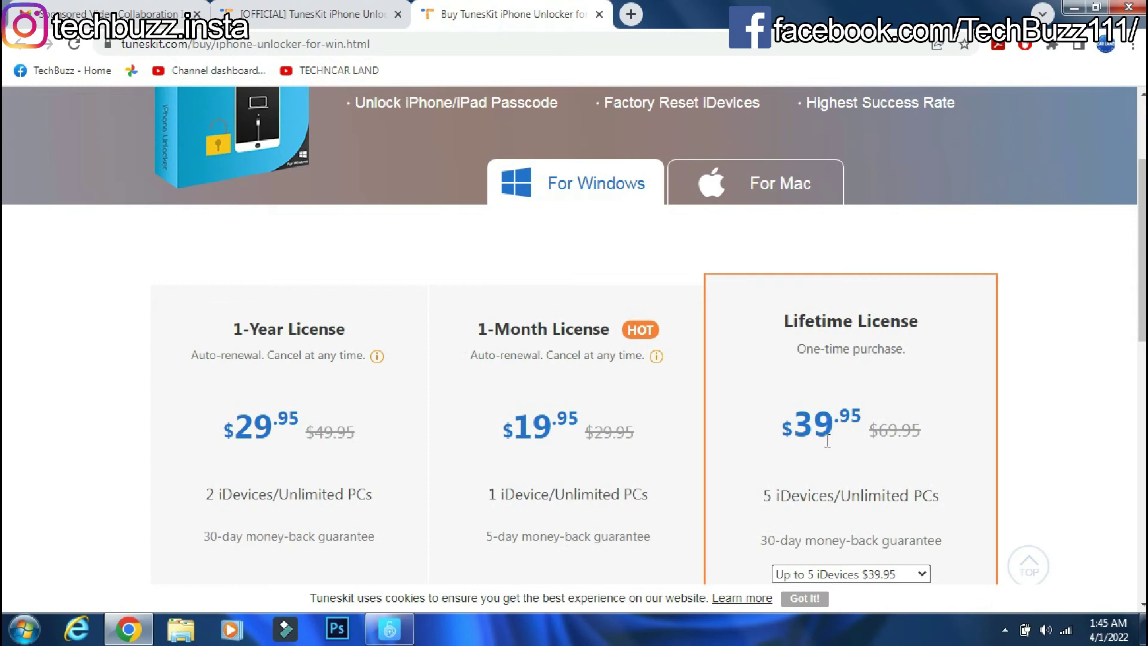
scroll(827, 442, "down", 2)
left_click(1028, 565)
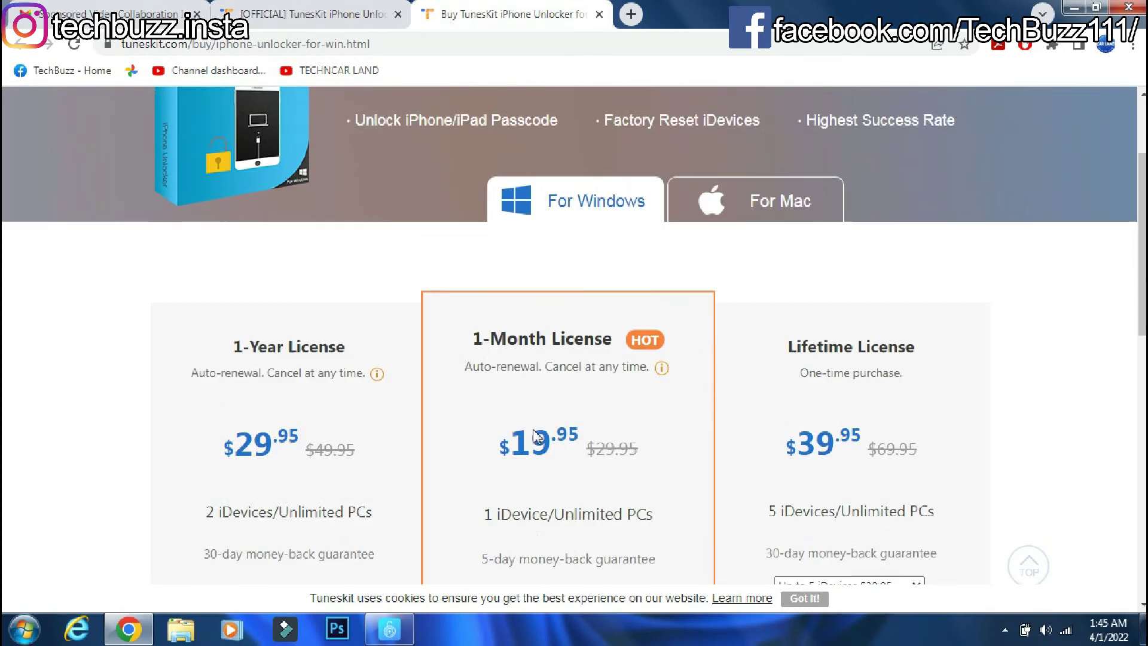
Browse the iPhone Unlocker product page features, then minimize Chrome to show the unlocker.
left_click(1028, 205)
scroll(574, 311, "down", 6)
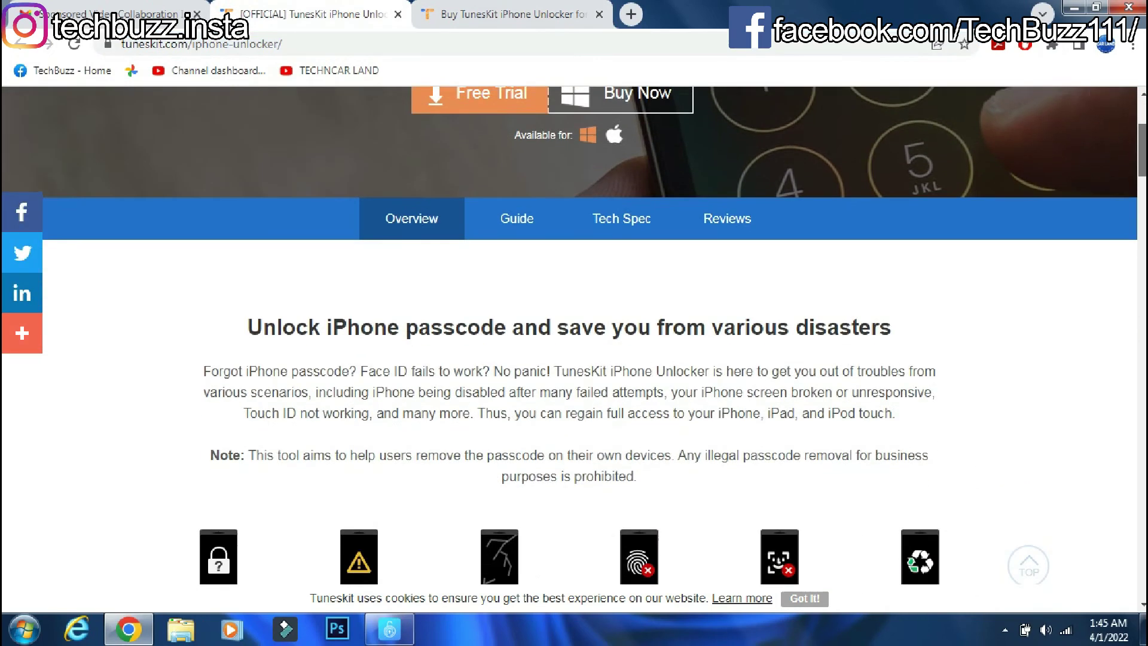
scroll(574, 346, "down", 7)
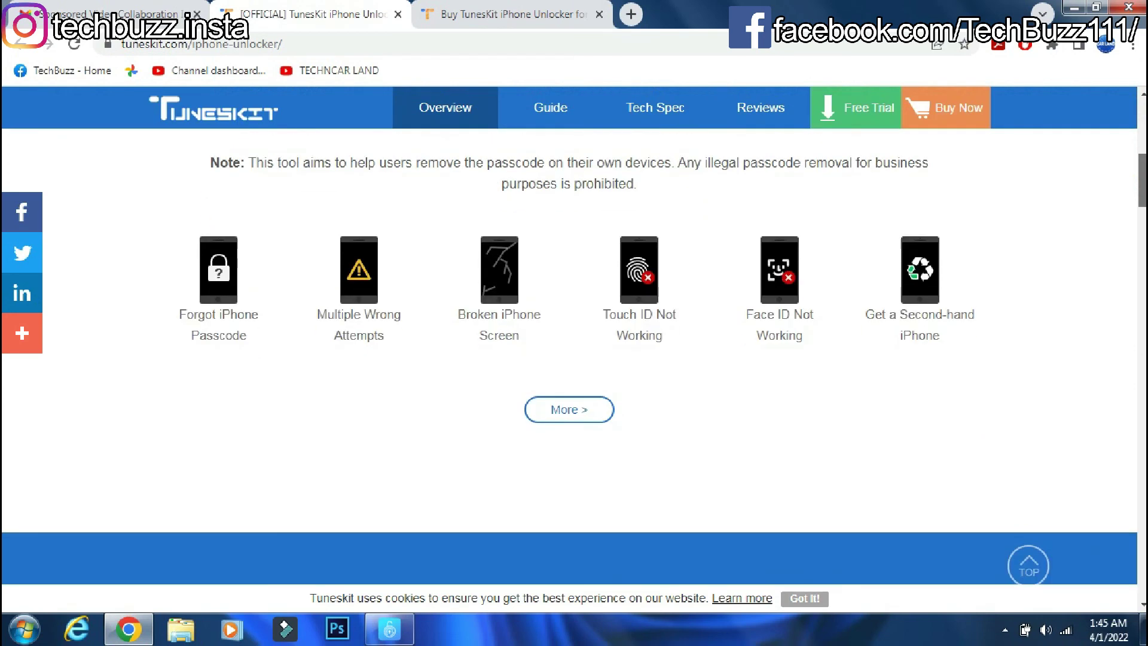
scroll(573, 346, "down", 5)
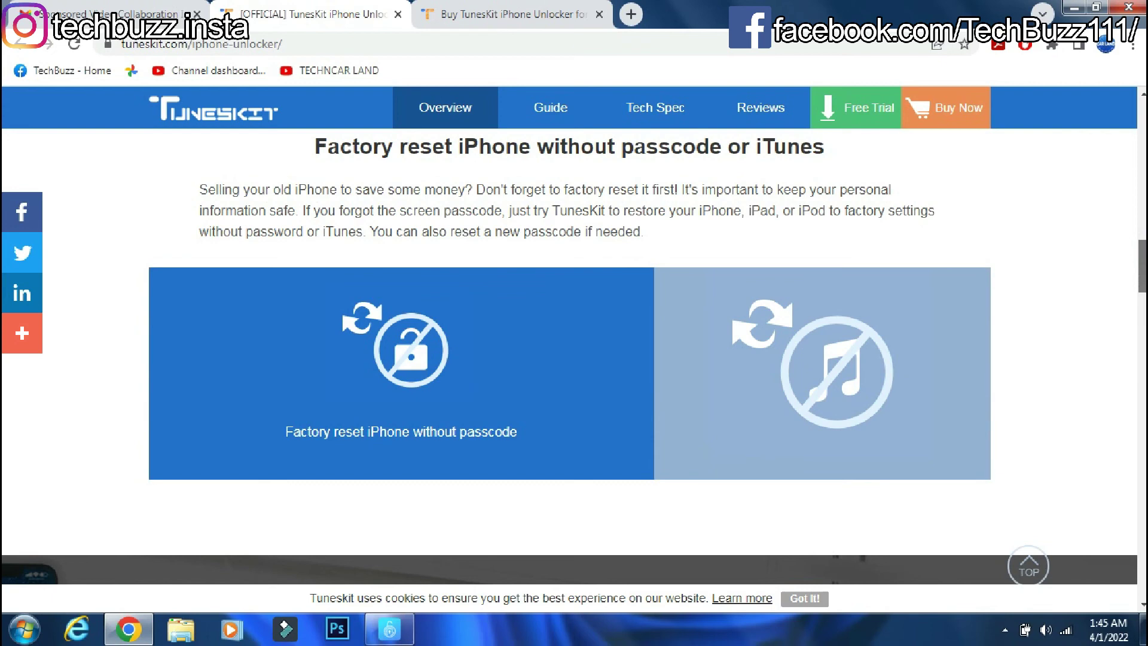
scroll(574, 346, "down", 5)
scroll(574, 344, "down", 8)
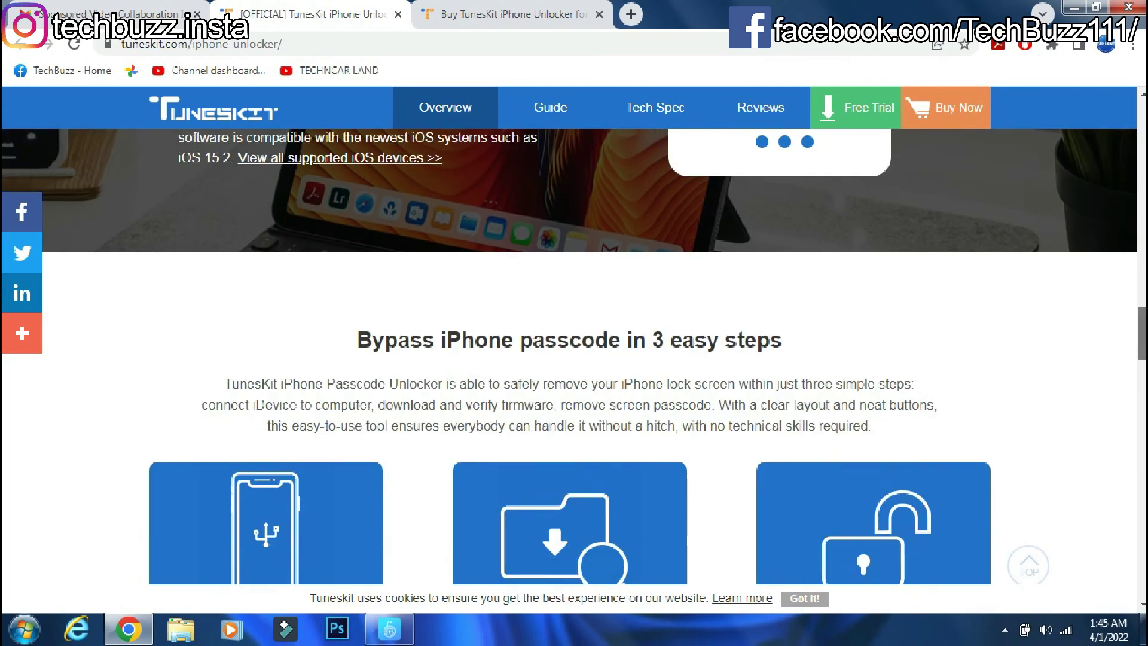
scroll(574, 343, "down", 10)
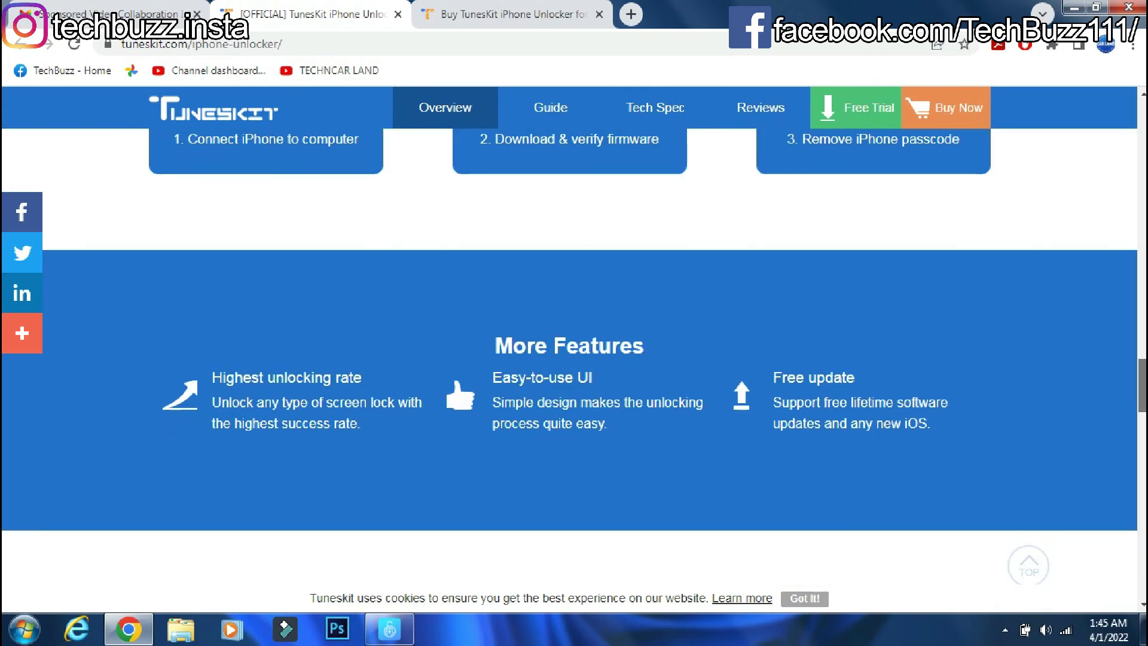
scroll(574, 344, "down", 10)
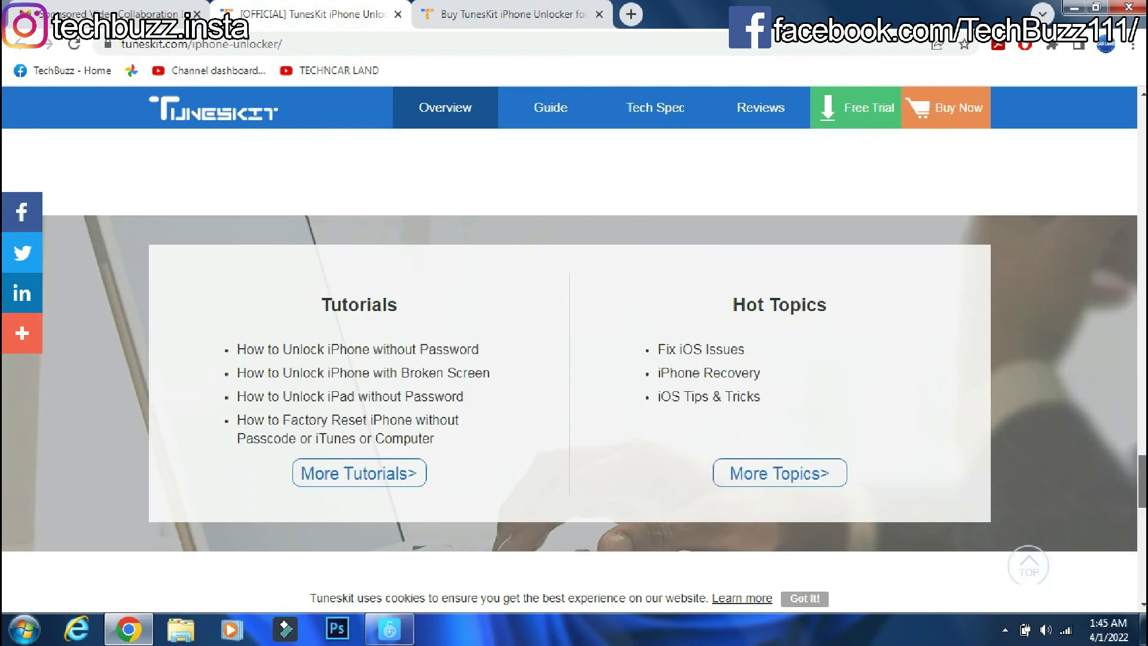
key("Home")
left_click(1074, 7)
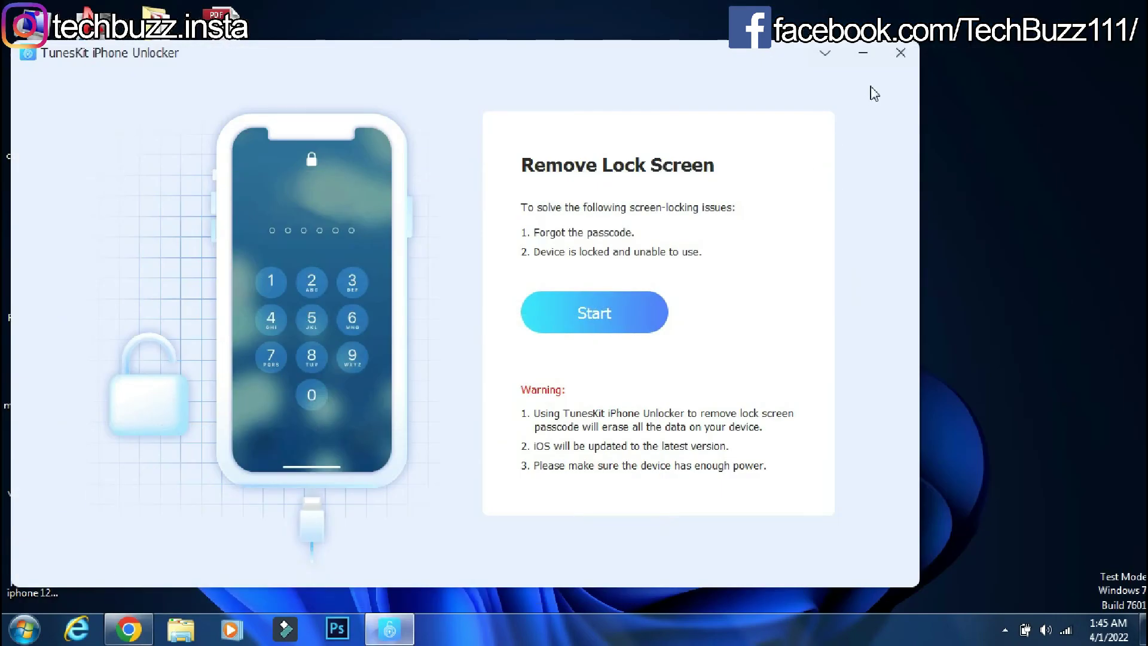